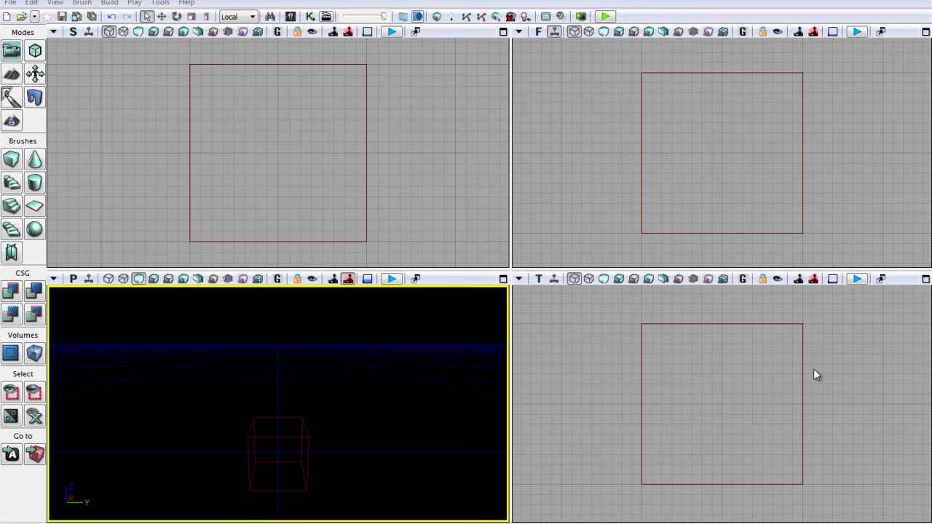
# Step: Add the cube-shaped builder brush to the empty level as solid geometry with CSG Add
pyautogui.moveTo(410, 447); pyautogui.dragTo(456, 388, button='right')
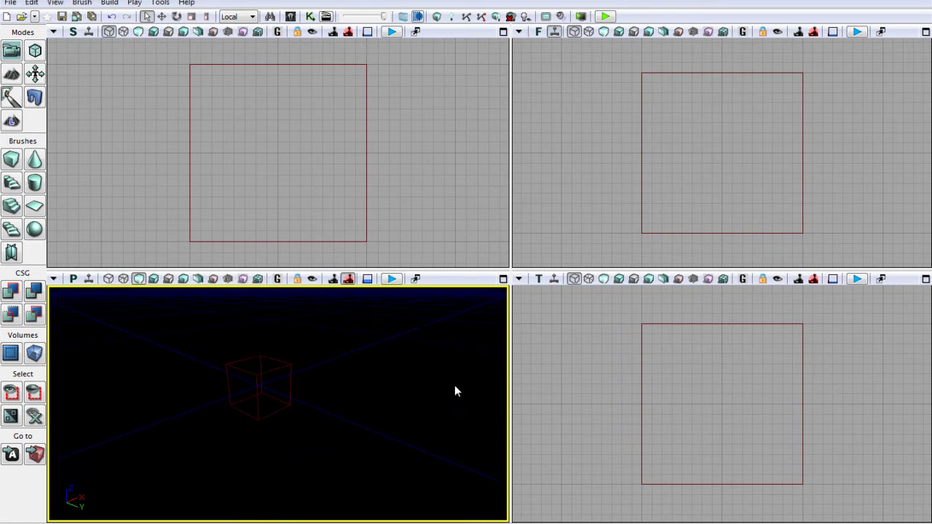
pyautogui.moveTo(305, 385); pyautogui.dragTo(254, 408, button='right')
pyautogui.moveTo(328, 383); pyautogui.dragTo(97, 387, button='right')
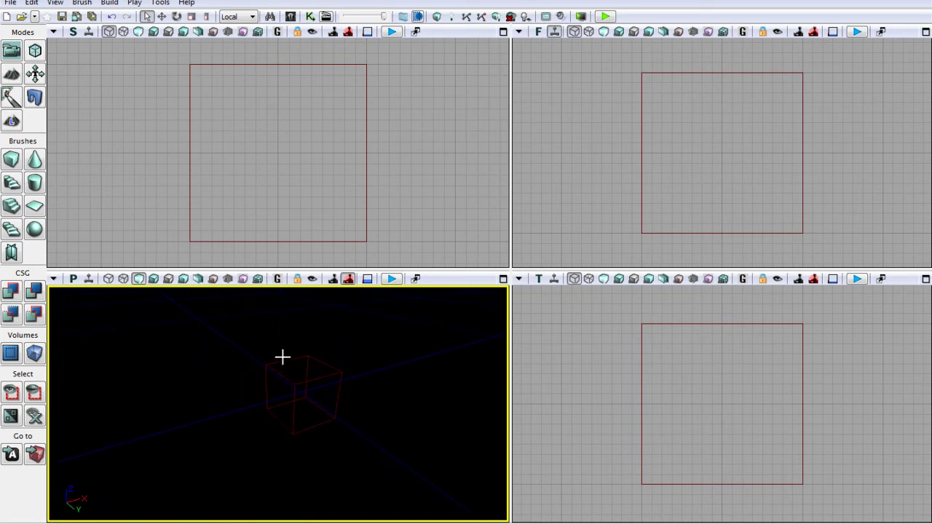
pyautogui.moveTo(345, 378); pyautogui.dragTo(350, 339, button='right')
pyautogui.moveTo(461, 410); pyautogui.dragTo(461, 415)
pyautogui.moveTo(321, 370); pyautogui.dragTo(323, 389)
pyautogui.moveTo(396, 400); pyautogui.dragTo(281, 354)
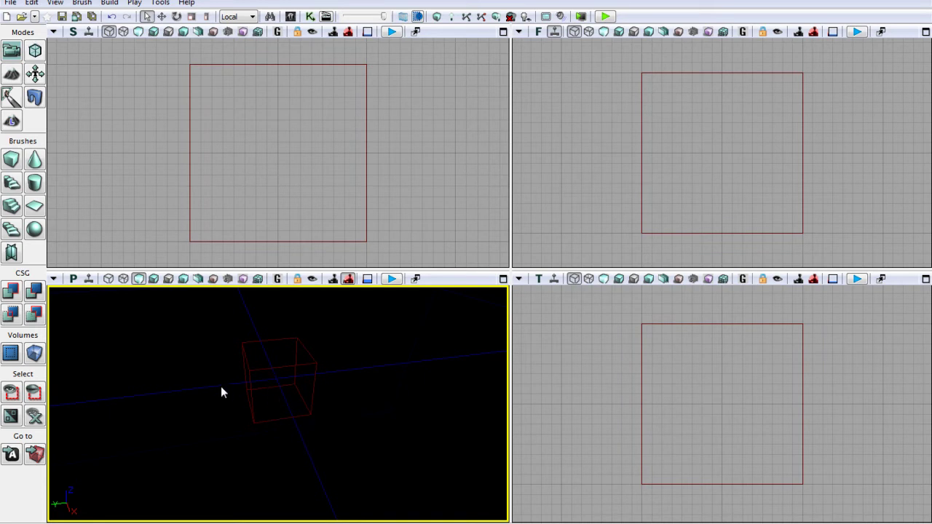
pyautogui.click(11, 292)
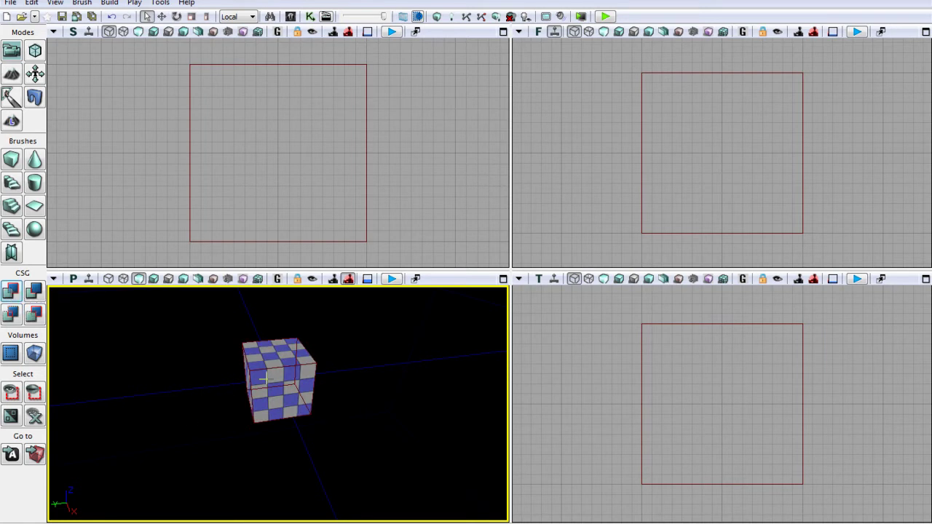
# Step: Hide and show the builder brush to compare its red wireframe with the solid cube from several angles
pyautogui.moveTo(326, 422)
pyautogui.mouseDown()
pyautogui.moveTo(166, 368)
pyautogui.moveTo(40, 362)
pyautogui.moveTo(49, 353)
pyautogui.moveTo(94, 362)
pyautogui.mouseUp()
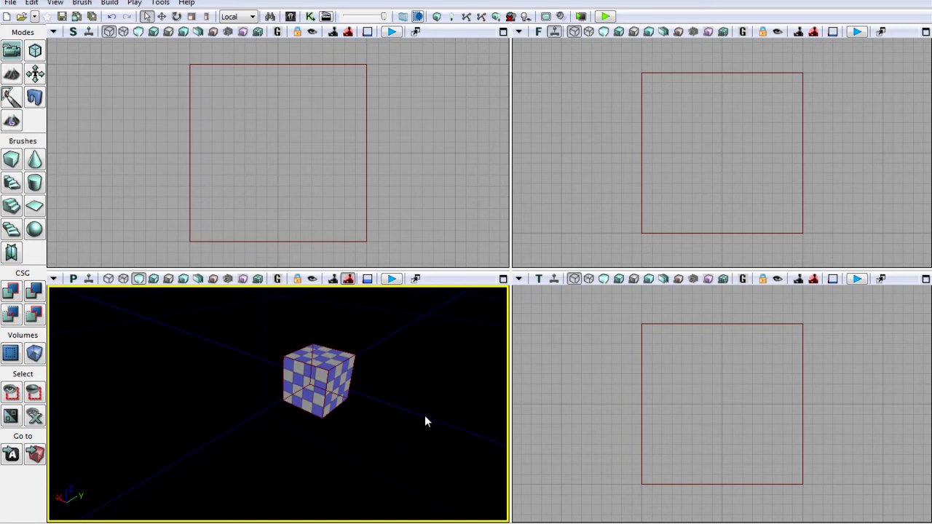
pyautogui.click(396, 400)
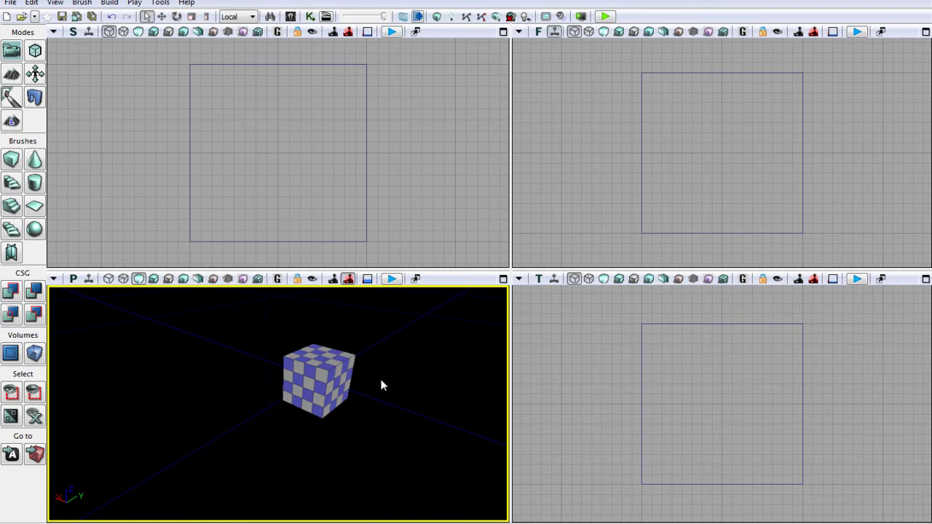
pyautogui.moveTo(380, 385); pyautogui.dragTo(48, 384, button='right')
pyautogui.moveTo(49, 390)
pyautogui.mouseDown()
pyautogui.moveTo(49, 416)
pyautogui.moveTo(332, 421)
pyautogui.moveTo(383, 383)
pyautogui.moveTo(370, 392)
pyautogui.moveTo(356, 385)
pyautogui.mouseUp()
pyautogui.press('b')
pyautogui.moveTo(355, 385); pyautogui.dragTo(370, 316, button='right')
pyautogui.moveTo(370, 317)
pyautogui.mouseDown()
pyautogui.moveTo(369, 339)
pyautogui.moveTo(364, 313)
pyautogui.moveTo(347, 334)
pyautogui.moveTo(350, 426)
pyautogui.mouseUp()
pyautogui.press('b')
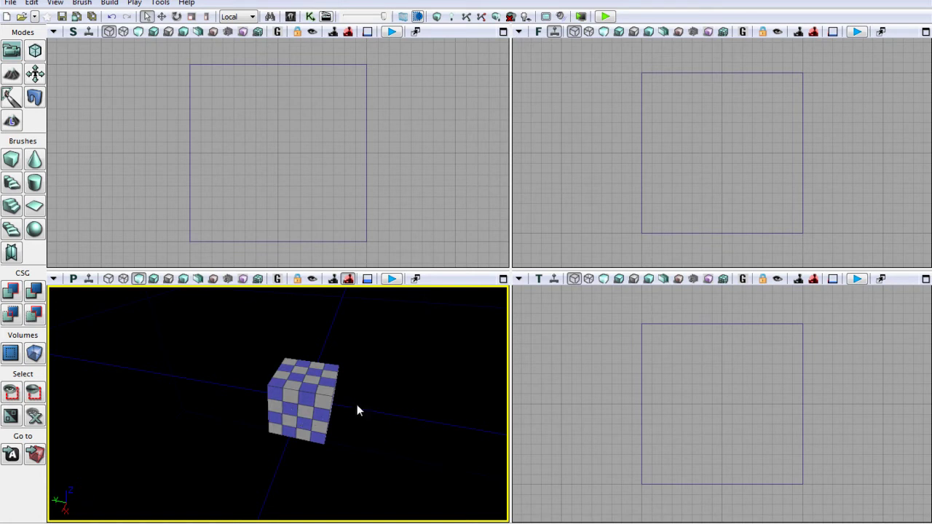
pyautogui.moveTo(356, 404); pyautogui.dragTo(328, 438)
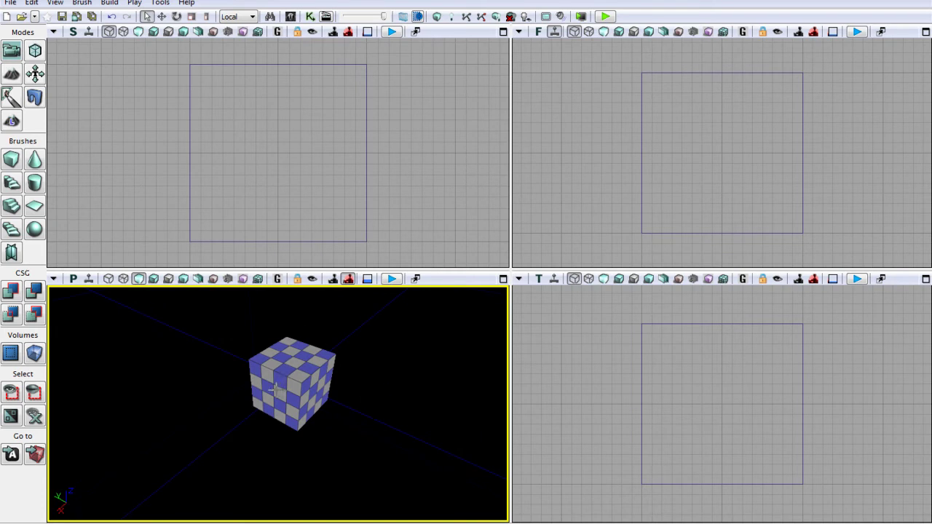
pyautogui.press('b')
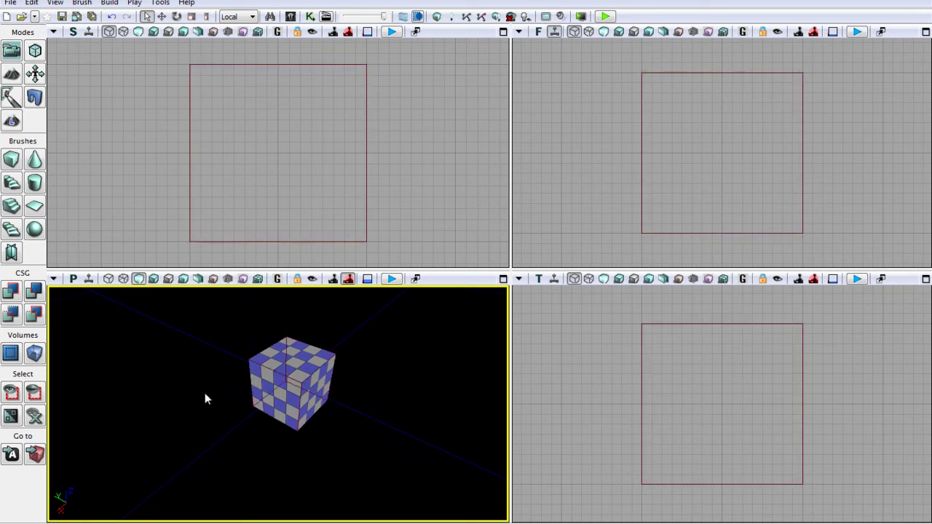
# Step: Move the builder brush along the X axis until it is well clear of the solid cube
pyautogui.moveTo(277, 426); pyautogui.dragTo(300, 428, button='right')
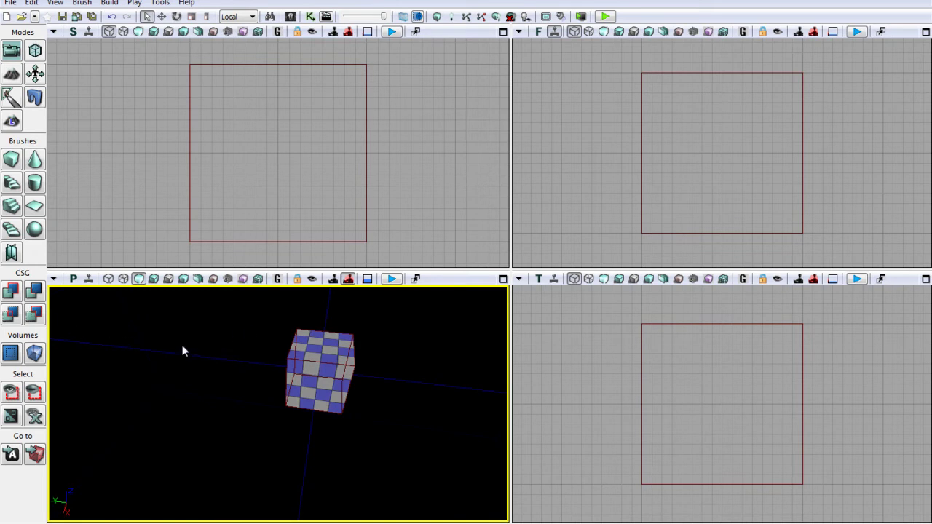
pyautogui.click(161, 16)
pyautogui.click(367, 240)
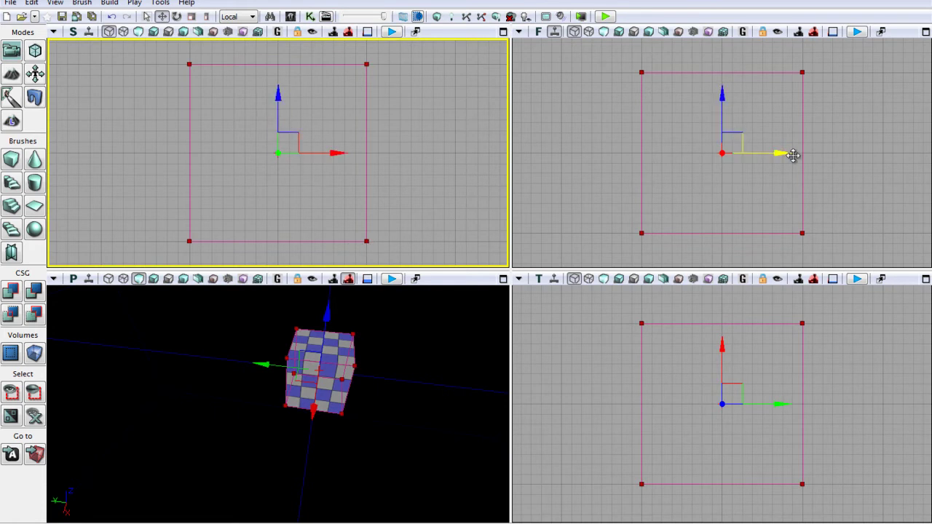
pyautogui.moveTo(312, 154); pyautogui.dragTo(401, 158)
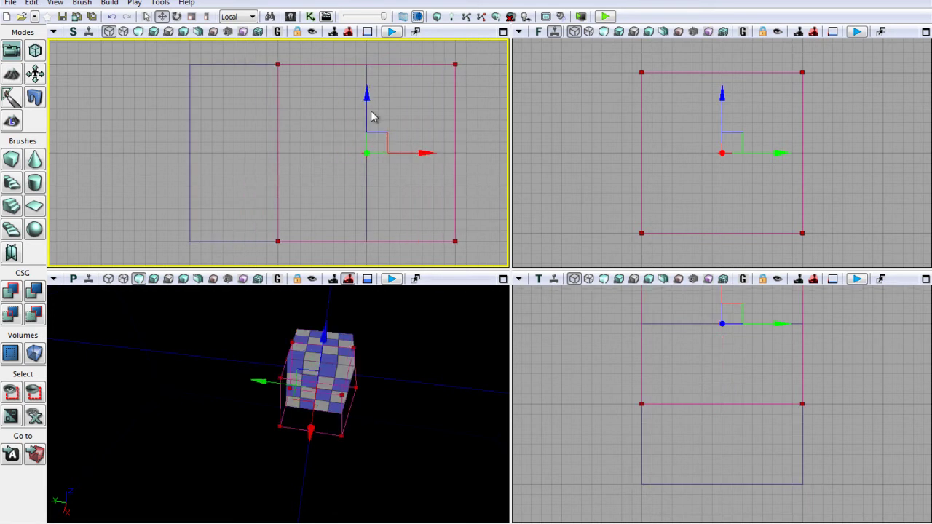
pyautogui.moveTo(420, 152); pyautogui.dragTo(509, 157)
pyautogui.scroll(-3, 417, 204)
pyautogui.moveTo(414, 204); pyautogui.dragTo(288, 219)
pyautogui.moveTo(304, 324)
pyautogui.keyDown('alt'); pyautogui.mouseDown()
pyautogui.moveTo(290, 376)
pyautogui.moveTo(48, 368)
pyautogui.mouseUp(); pyautogui.keyUp('alt')
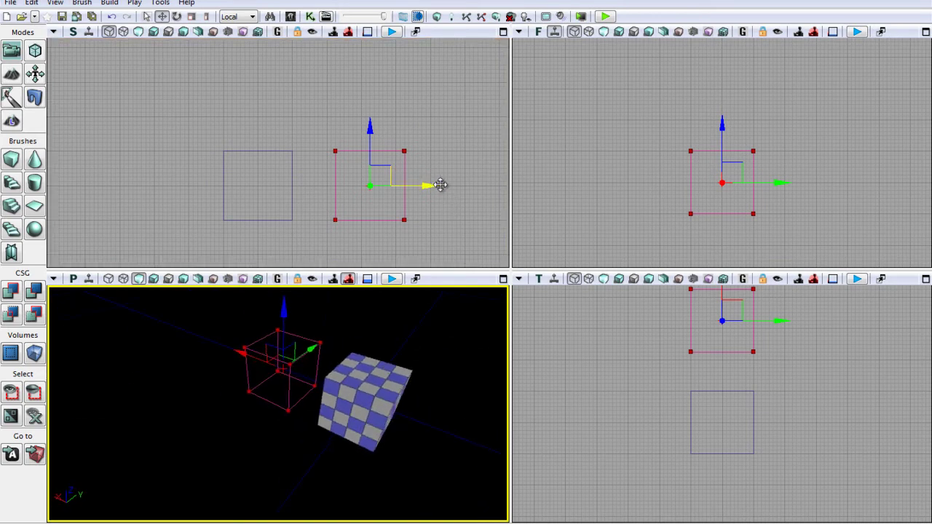
pyautogui.moveTo(441, 183); pyautogui.dragTo(505, 180)
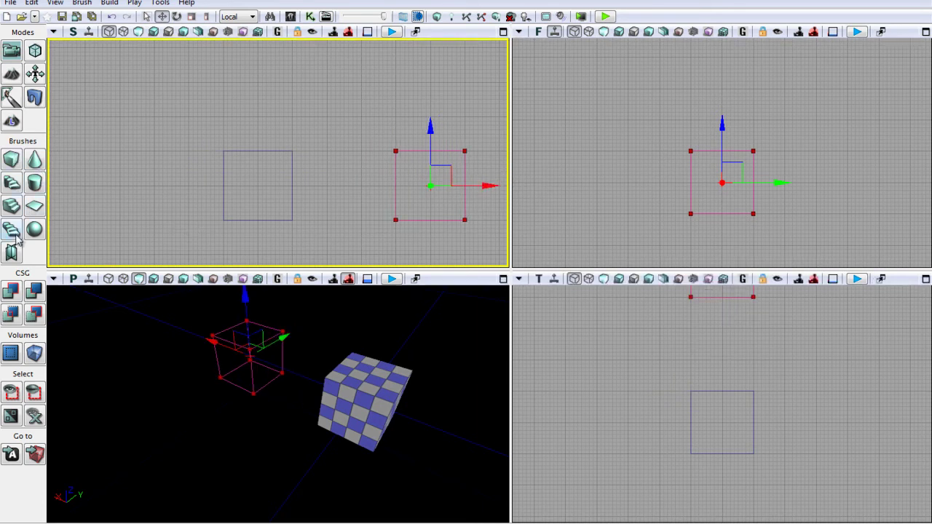
# Step: Try the cone, curved staircase, spiral staircase, sphere and other primitive shapes on the builder brush
pyautogui.click(33, 164)
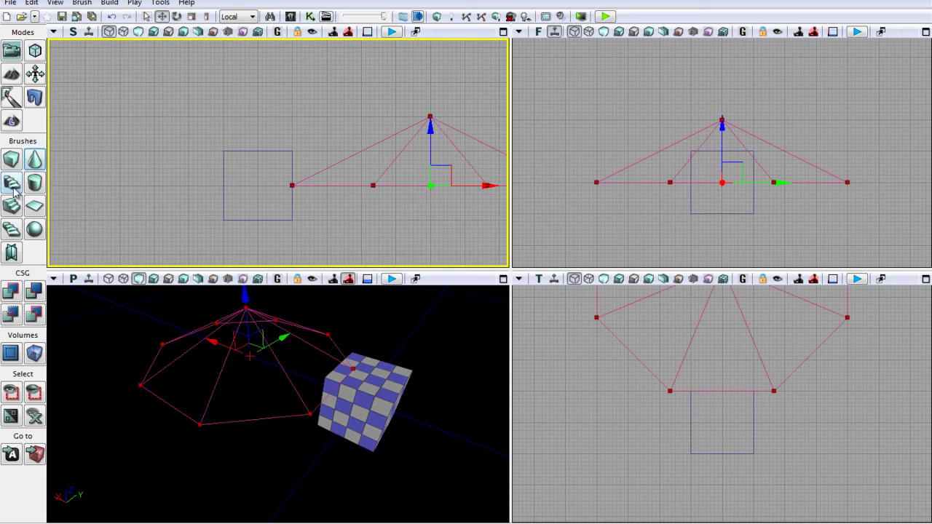
pyautogui.click(12, 186)
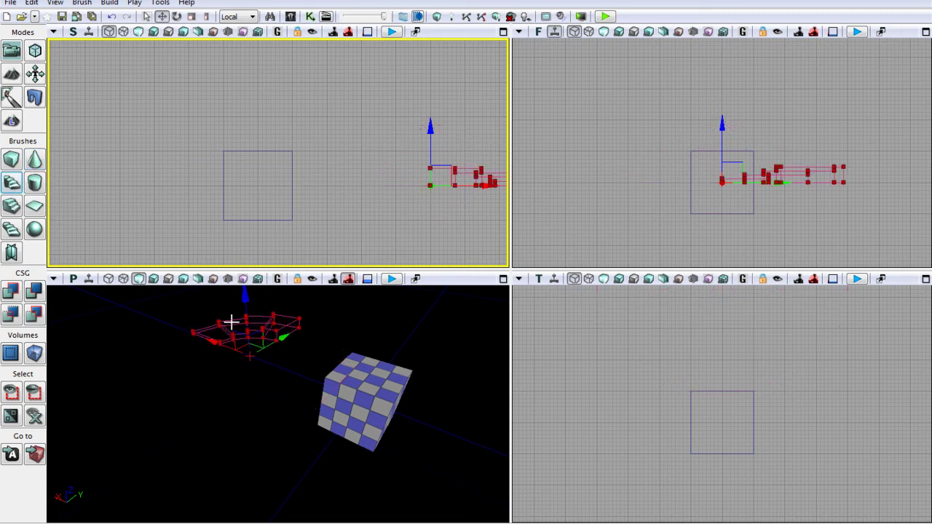
pyautogui.click(33, 182)
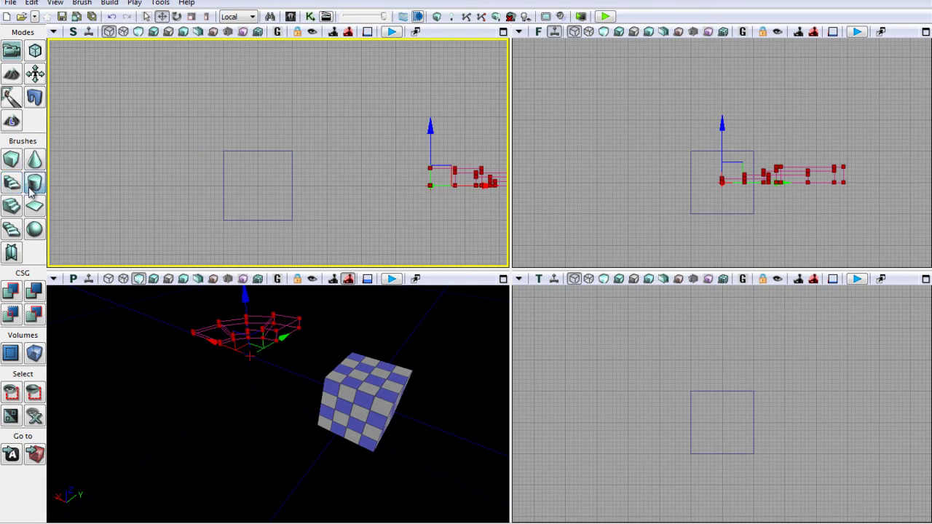
pyautogui.click(35, 205)
pyautogui.click(19, 234)
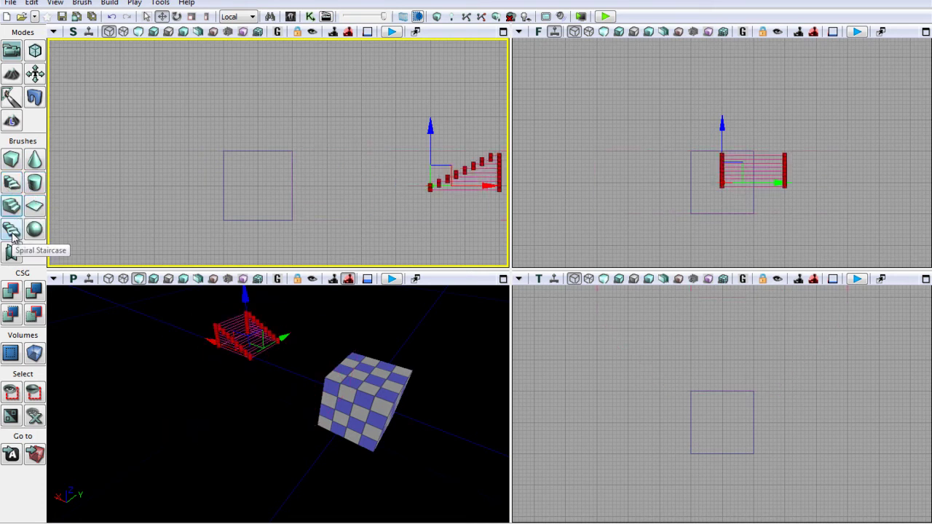
pyautogui.click(34, 229)
pyautogui.click(12, 252)
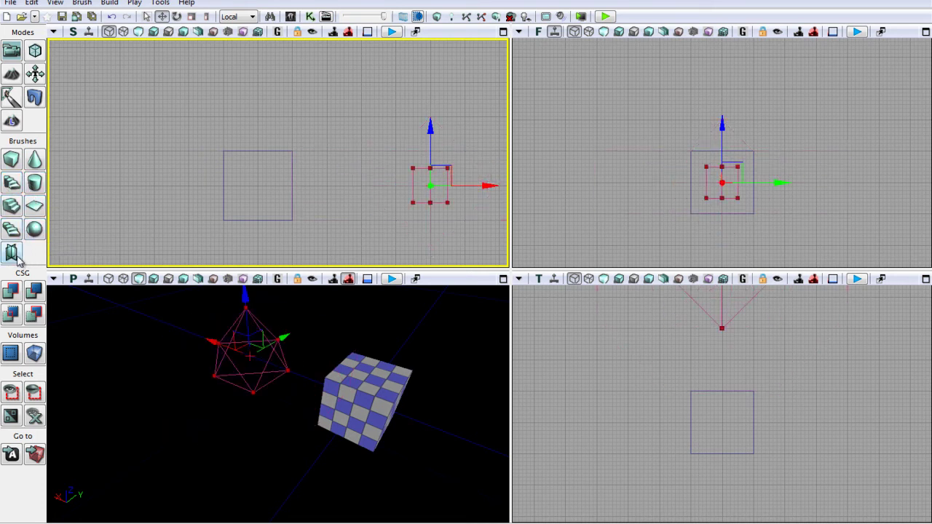
# Step: Shape the builder brush as a linear staircase and undo a trial CSG Add of it
pyautogui.click(12, 207)
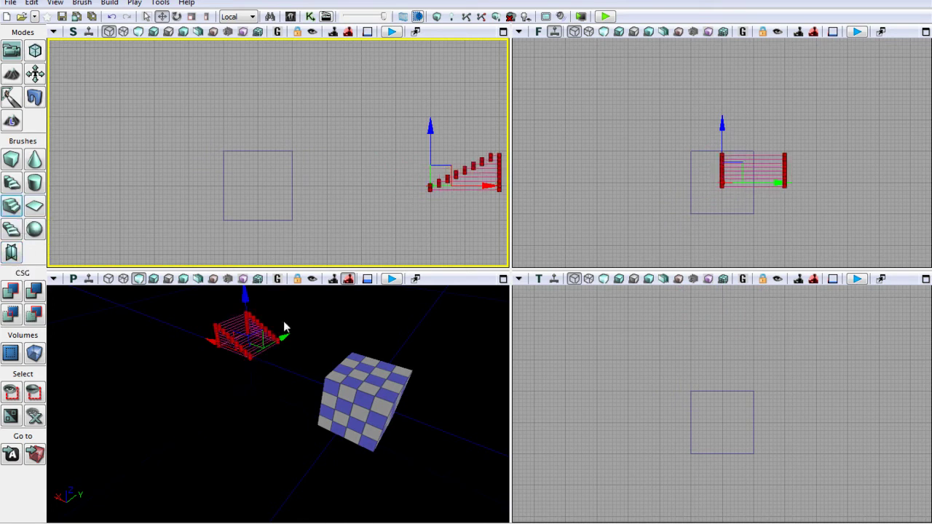
pyautogui.click(11, 291)
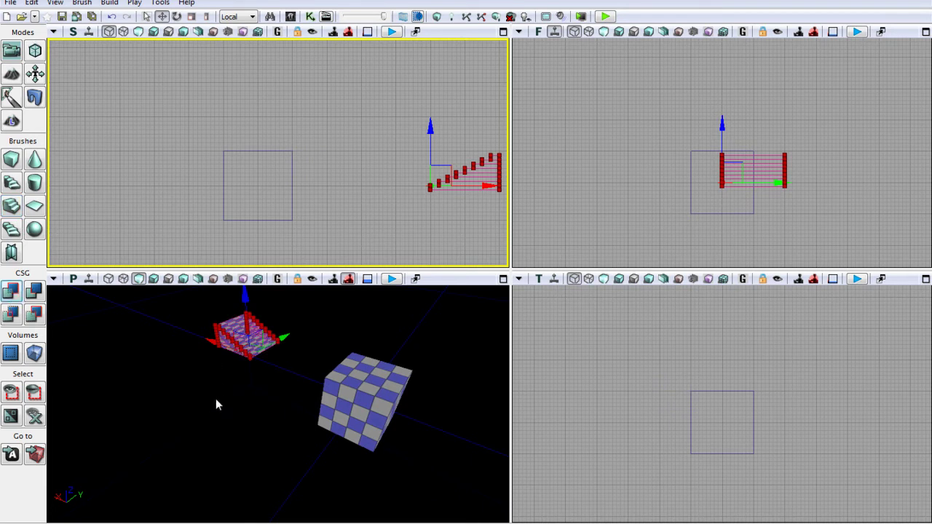
pyautogui.hotkey('ctrl', 'z')
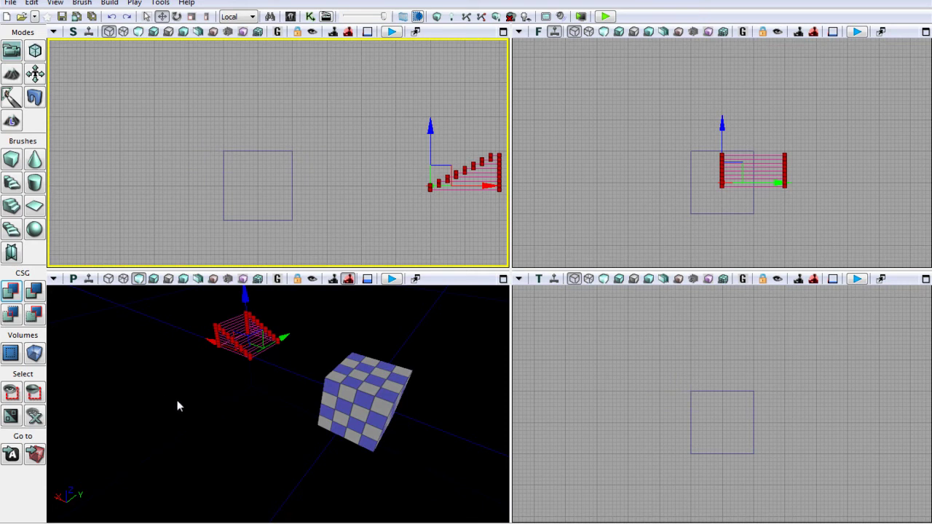
# Step: Scale the staircase builder brush up uniformly until it is larger than the cube and move it closer to the cube
pyautogui.moveTo(177, 400); pyautogui.dragTo(235, 381, button='right')
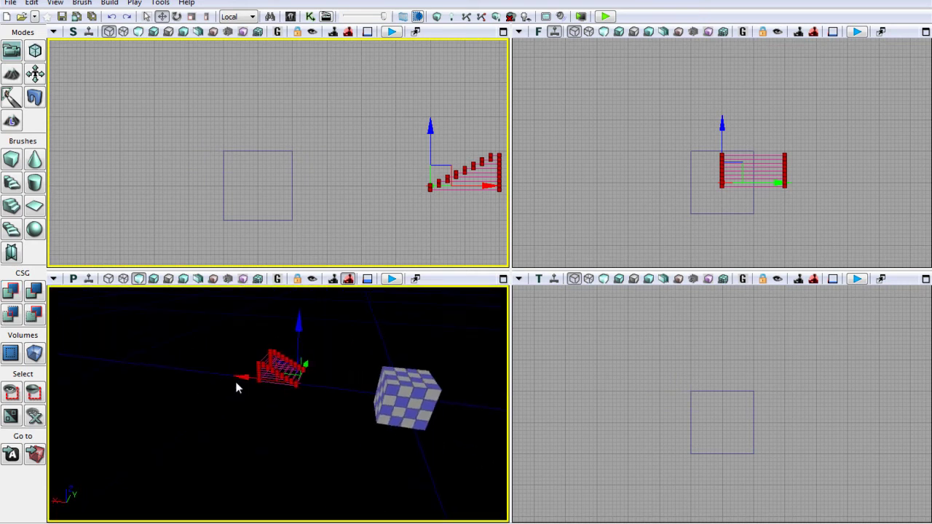
pyautogui.click(191, 17)
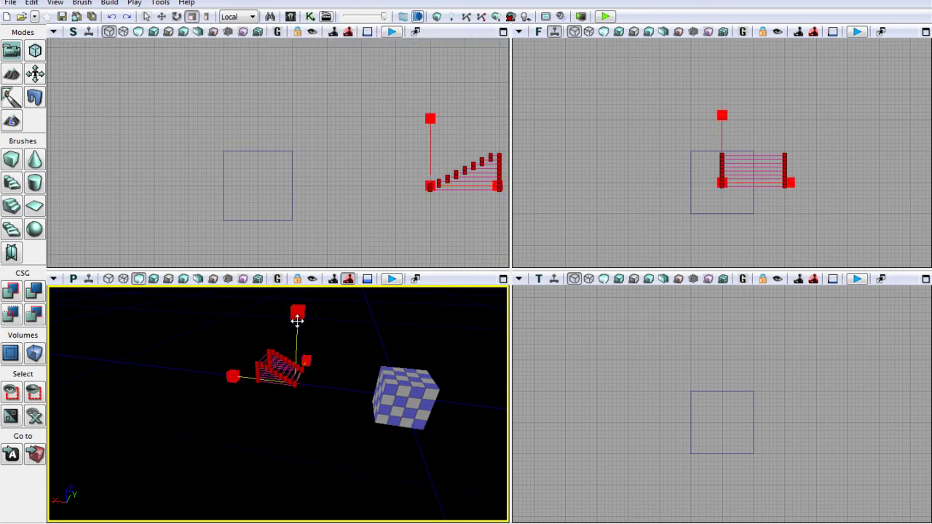
pyautogui.moveTo(297, 318); pyautogui.dragTo(299, 285)
pyautogui.click(161, 16)
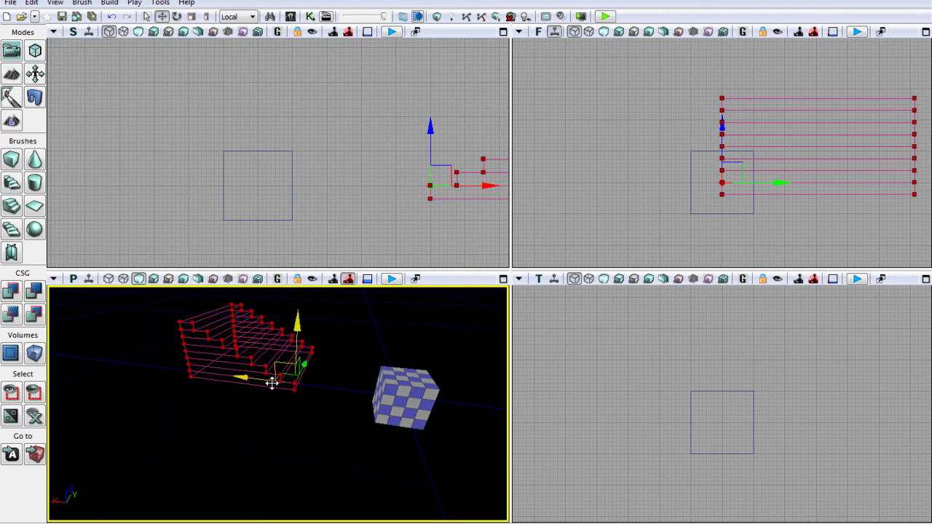
pyautogui.moveTo(270, 380)
pyautogui.mouseDown()
pyautogui.moveTo(331, 391)
pyautogui.moveTo(337, 406)
pyautogui.mouseUp()
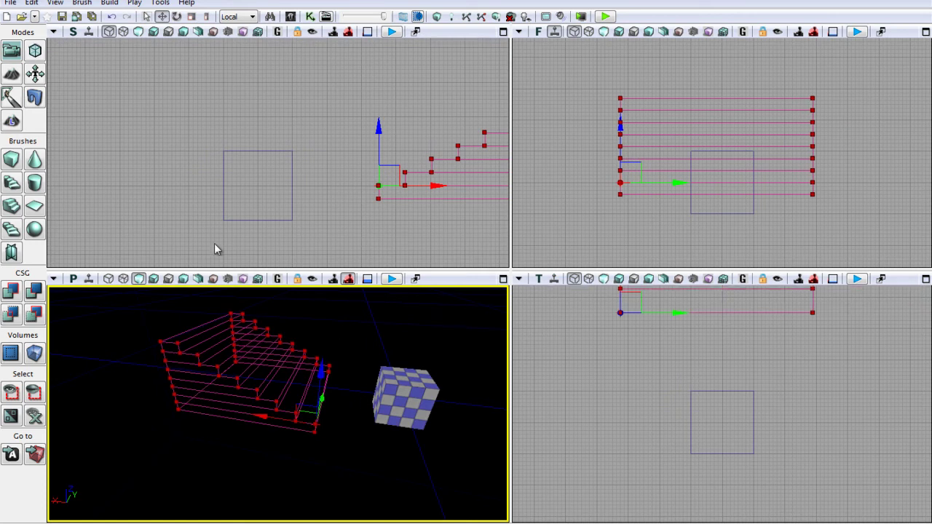
# Step: Add the enlarged staircase to the level as solid geometry with CSG Add and hide the builder brush
pyautogui.click(11, 292)
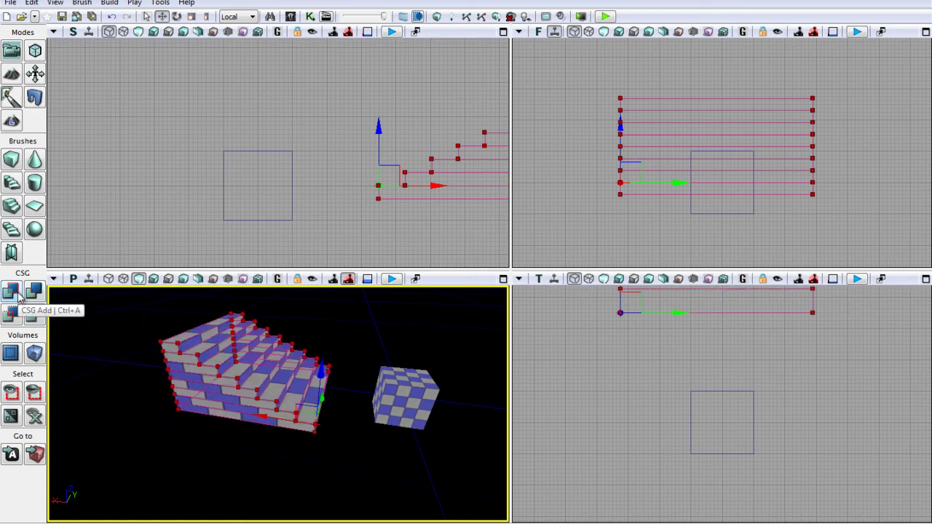
pyautogui.click(303, 470)
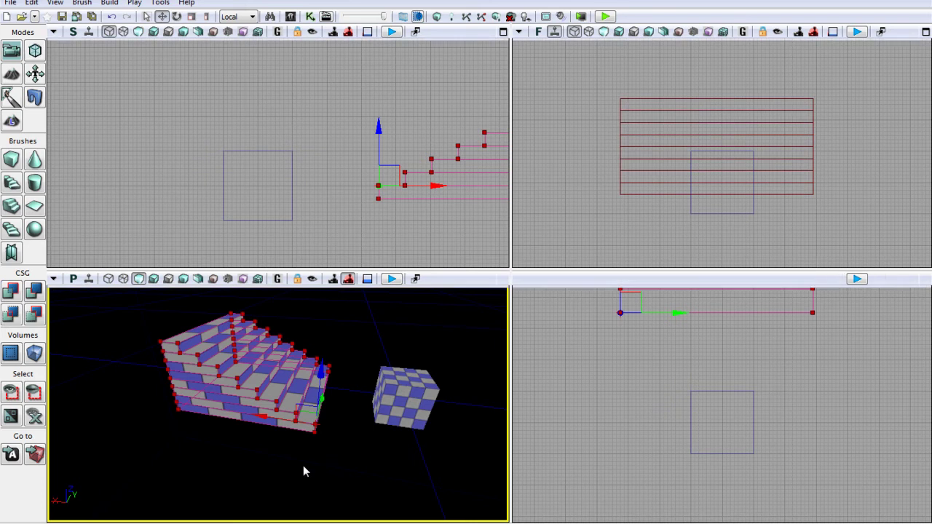
pyautogui.press('b')
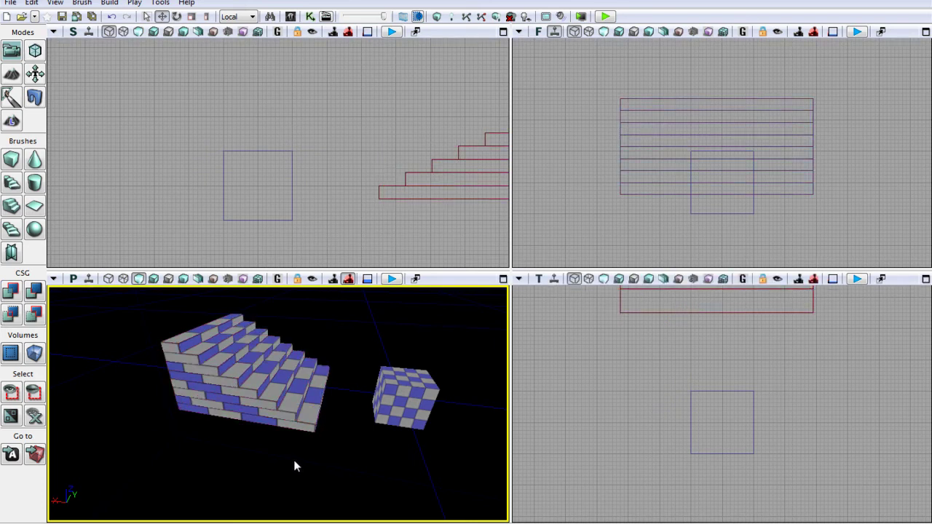
pyautogui.moveTo(371, 453)
pyautogui.mouseDown()
pyautogui.moveTo(132, 435)
pyautogui.moveTo(49, 453)
pyautogui.mouseUp()
pyautogui.scroll(-3, 48, 449)
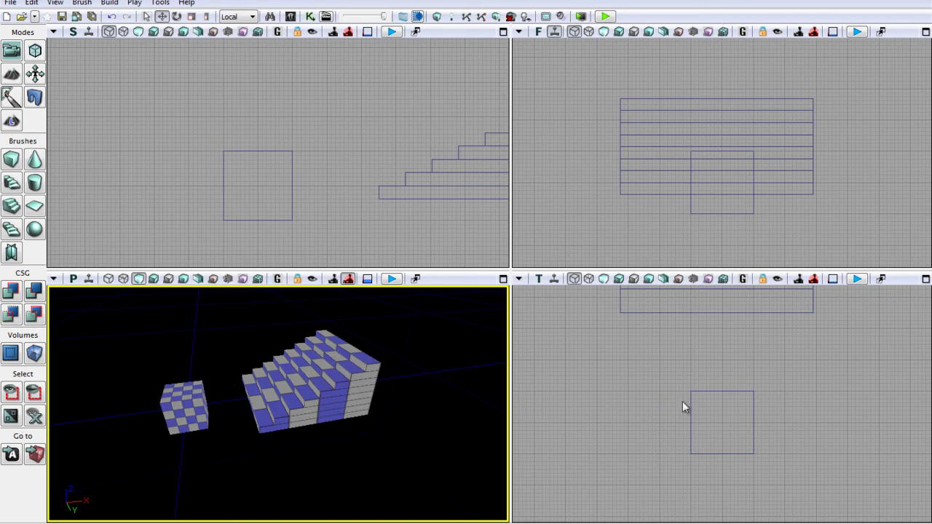
# Step: Move the added cube brush sideways along the Y axis, clear of its old place, and rebuild the level geometry
pyautogui.click(744, 400)
pyautogui.click(736, 390)
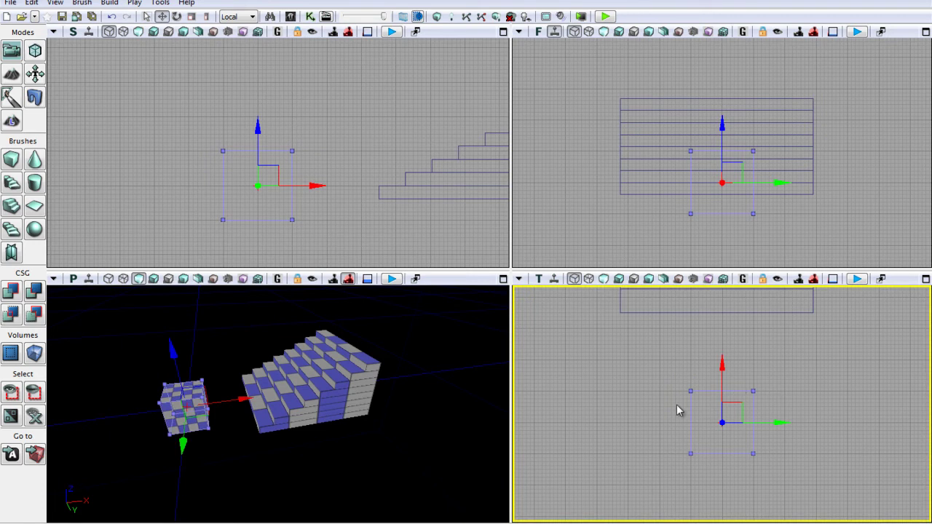
pyautogui.moveTo(182, 462); pyautogui.dragTo(179, 468)
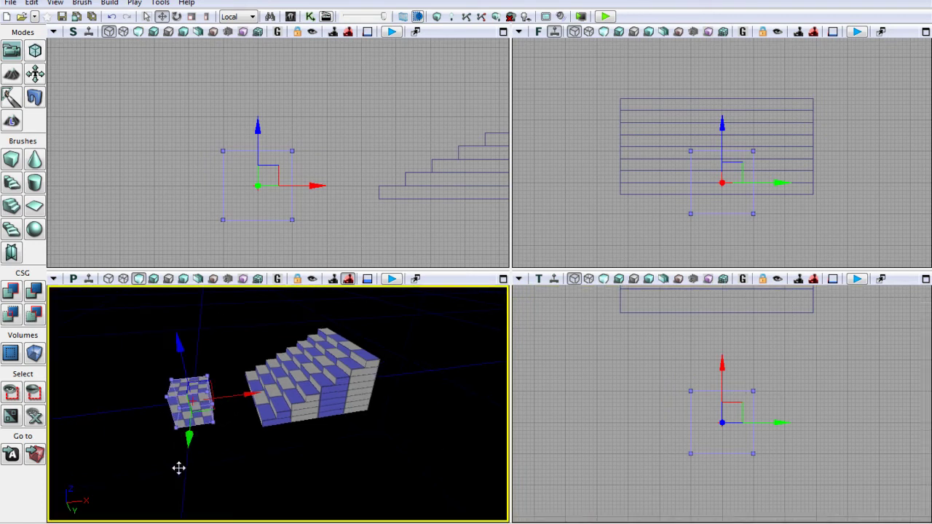
pyautogui.moveTo(225, 445)
pyautogui.mouseDown()
pyautogui.moveTo(324, 446)
pyautogui.moveTo(435, 473)
pyautogui.moveTo(279, 407)
pyautogui.moveTo(357, 384)
pyautogui.moveTo(349, 387)
pyautogui.mouseUp()
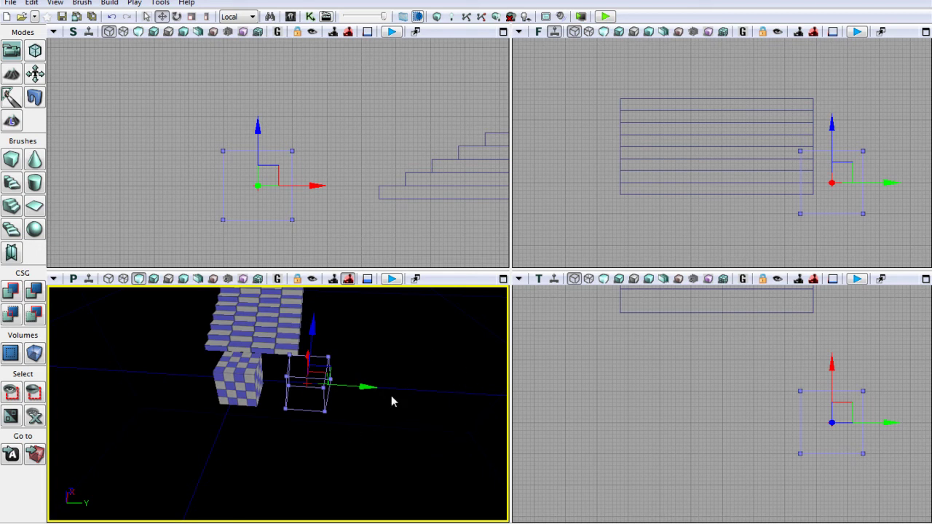
pyautogui.moveTo(393, 422); pyautogui.dragTo(378, 410)
pyautogui.moveTo(375, 383)
pyautogui.mouseDown(button='right')
pyautogui.moveTo(390, 381)
pyautogui.moveTo(401, 394)
pyautogui.mouseUp(button='right')
pyautogui.press('a')
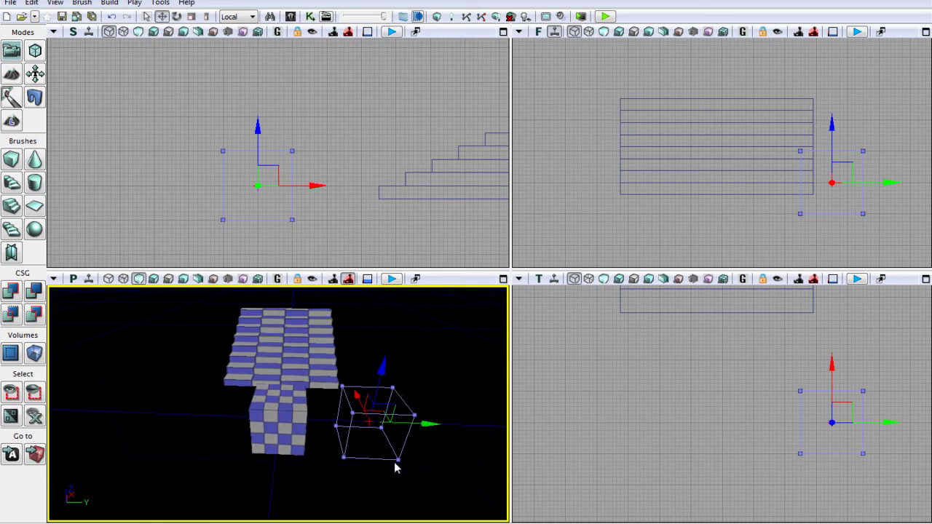
pyautogui.click(436, 17)
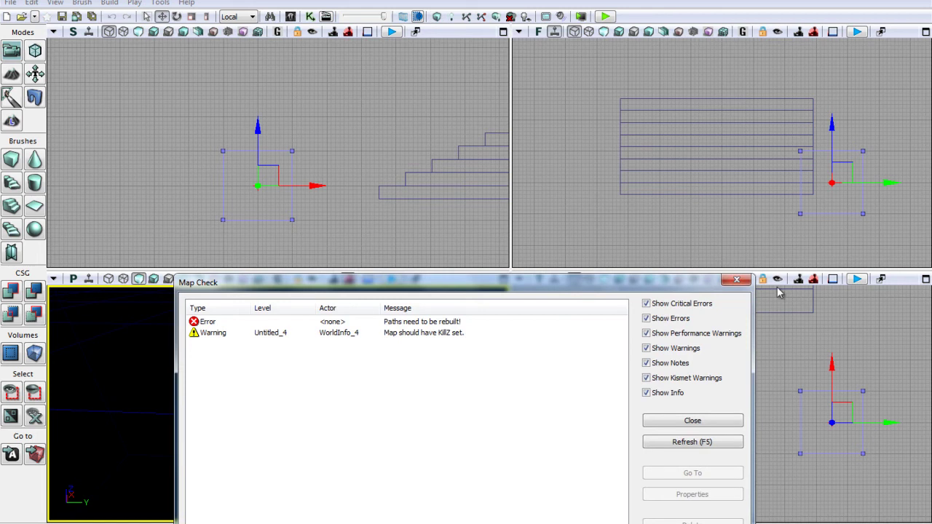
# Step: Rotate the cube brush about the Y and X axes into a tilted orientation and rebuild the level geometry
pyautogui.click(736, 281)
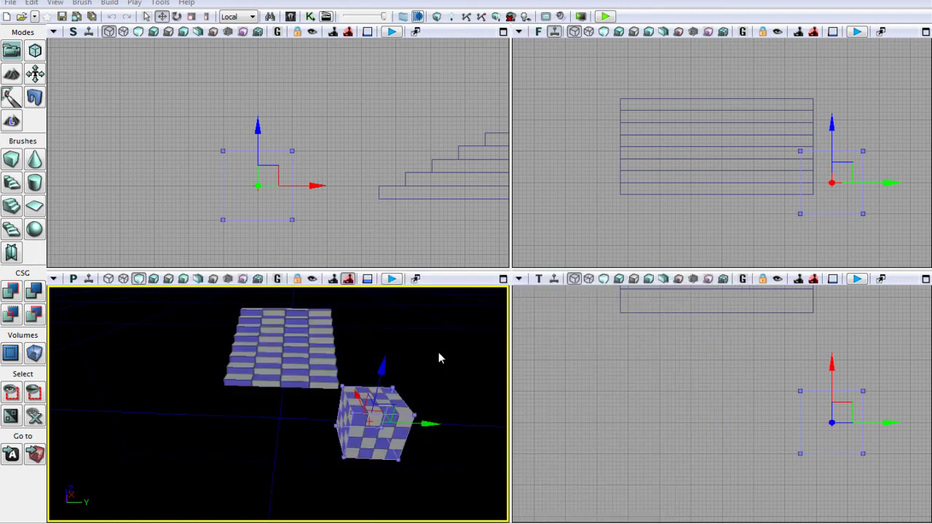
pyautogui.moveTo(438, 352)
pyautogui.mouseDown()
pyautogui.moveTo(155, 357)
pyautogui.moveTo(189, 318)
pyautogui.moveTo(476, 289)
pyautogui.moveTo(466, 345)
pyautogui.moveTo(474, 395)
pyautogui.moveTo(473, 382)
pyautogui.moveTo(510, 390)
pyautogui.moveTo(510, 380)
pyautogui.mouseUp()
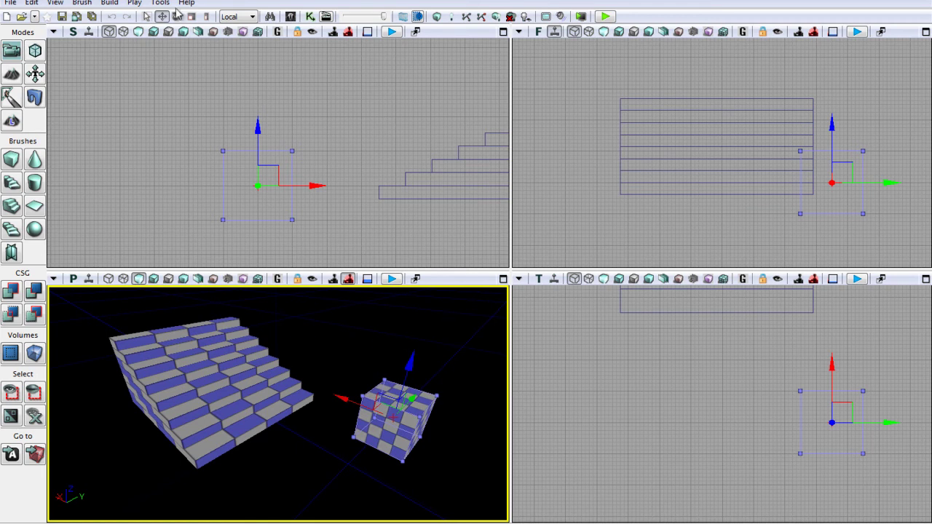
pyautogui.click(176, 16)
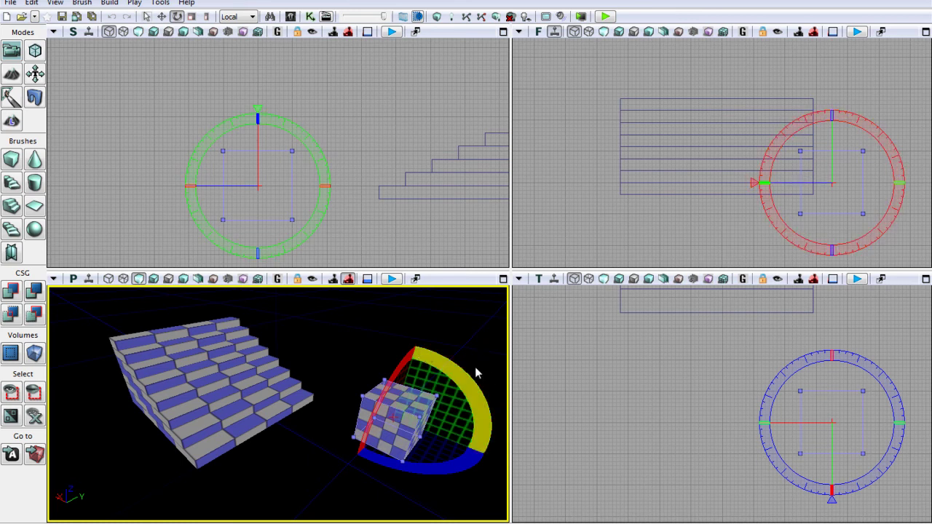
pyautogui.moveTo(453, 371)
pyautogui.mouseDown()
pyautogui.moveTo(505, 408)
pyautogui.moveTo(455, 449)
pyautogui.moveTo(373, 399)
pyautogui.moveTo(375, 409)
pyautogui.mouseUp()
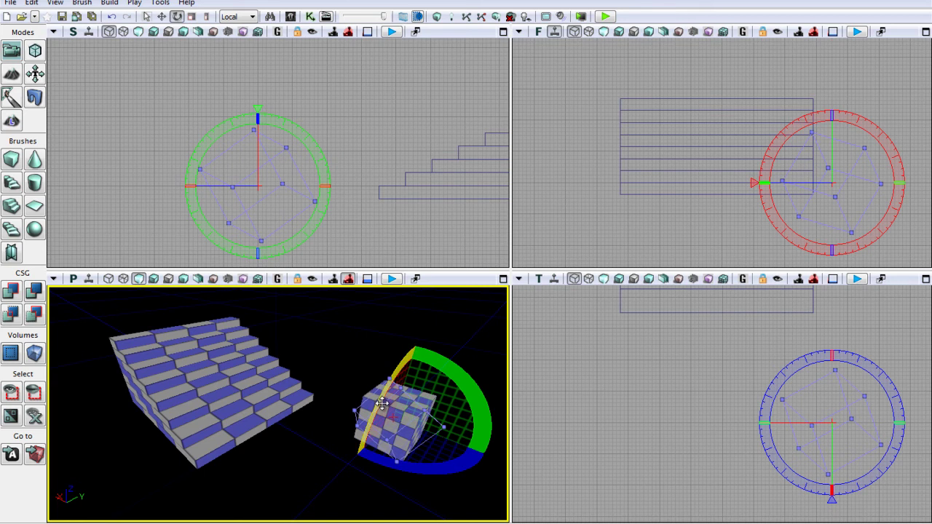
pyautogui.click(436, 18)
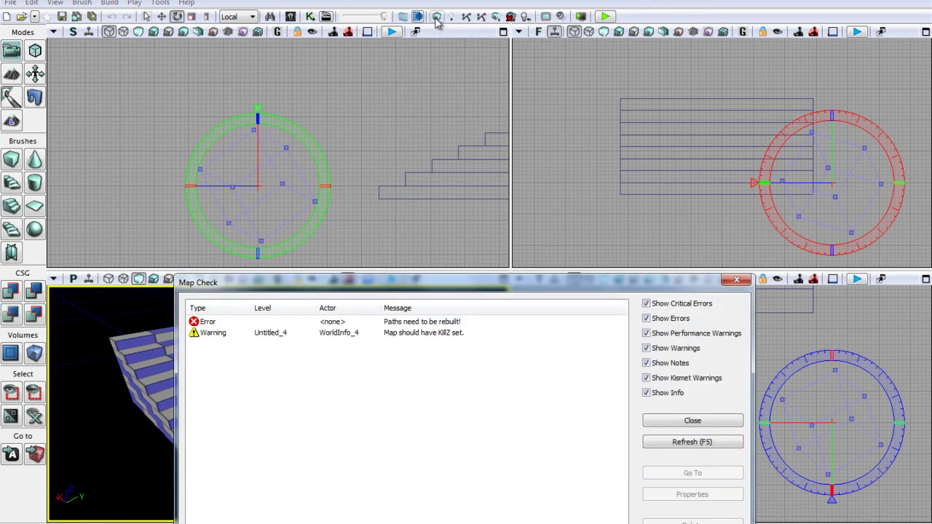
pyautogui.click(744, 276)
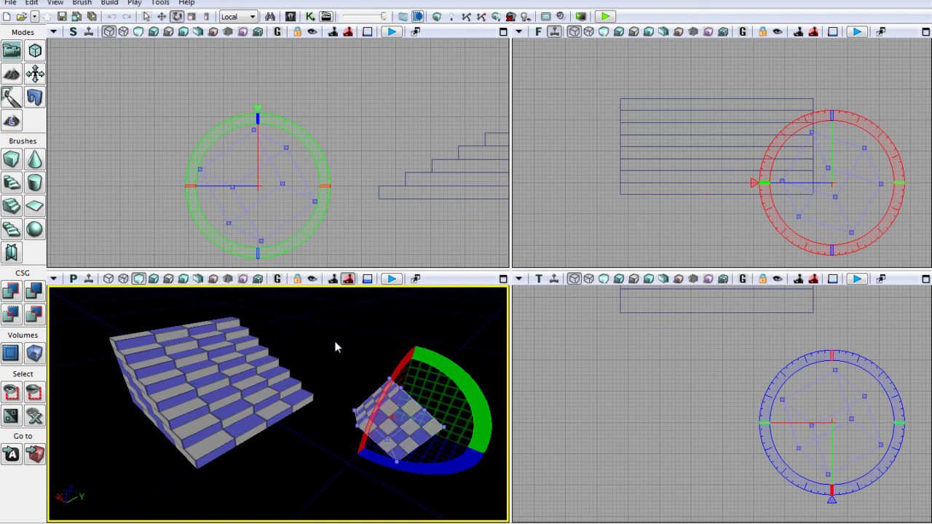
# Step: Scale the tilted cube brush up uniformly and rebuild the level geometry
pyautogui.moveTo(334, 345); pyautogui.dragTo(187, 362)
pyautogui.moveTo(186, 362)
pyautogui.mouseDown(button='right')
pyautogui.moveTo(275, 364)
pyautogui.moveTo(306, 339)
pyautogui.mouseUp(button='right')
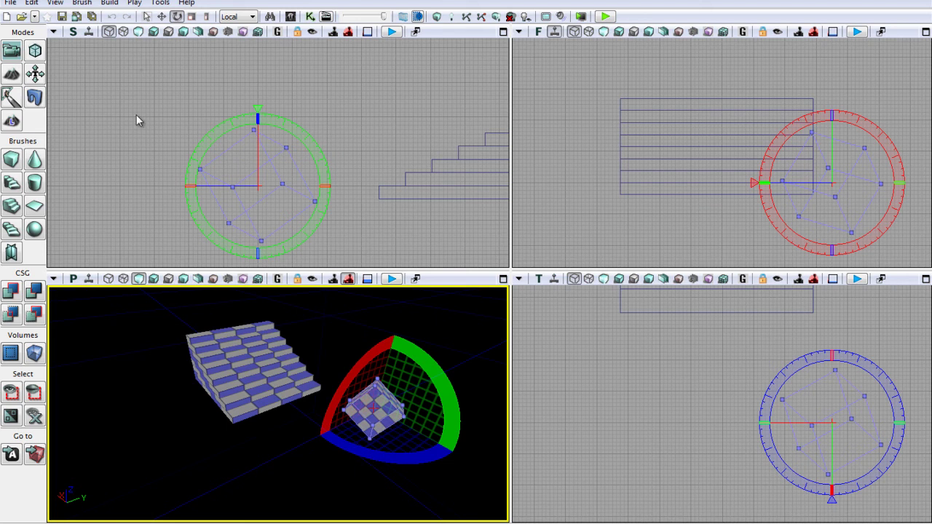
pyautogui.click(191, 16)
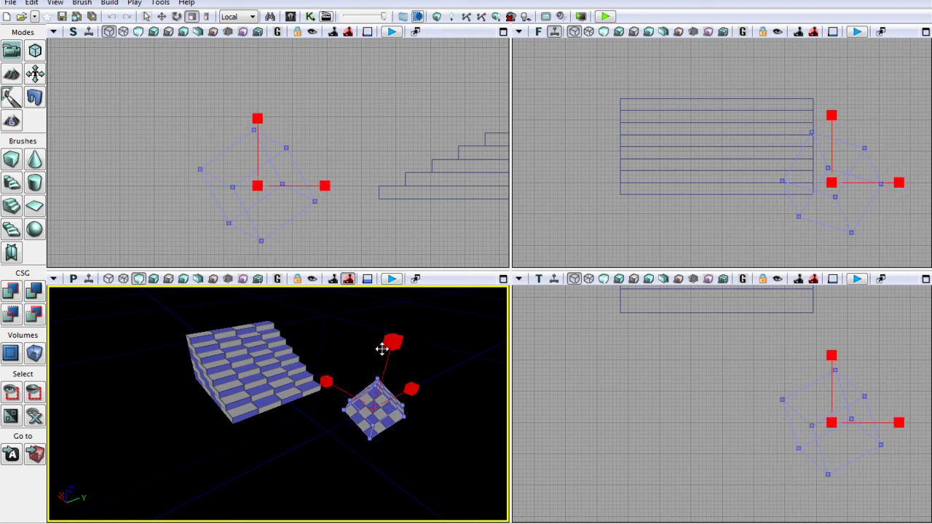
pyautogui.moveTo(397, 326); pyautogui.dragTo(386, 358)
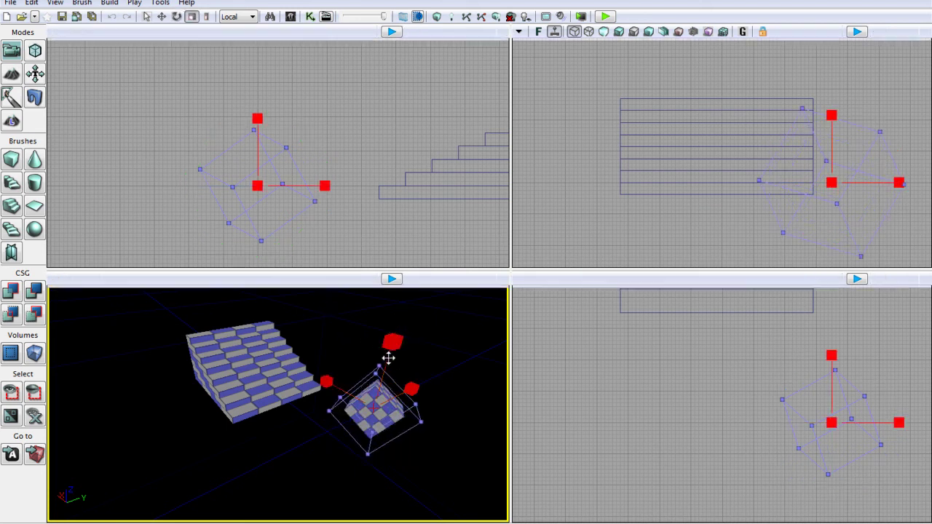
pyautogui.click(433, 14)
pyautogui.click(725, 281)
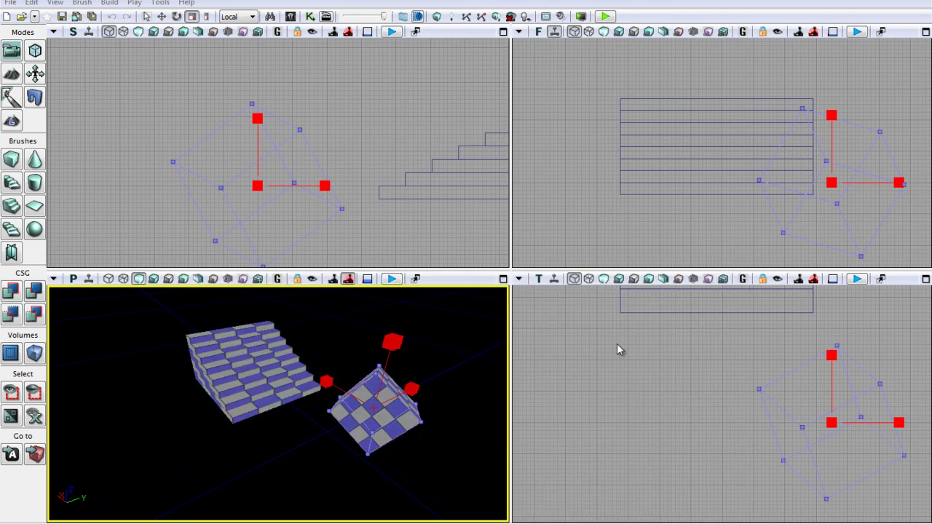
# Step: Stretch the cube brush along the Y and Z axes with non-uniform scaling and rebuild the level geometry
pyautogui.click(206, 16)
pyautogui.moveTo(410, 388); pyautogui.dragTo(483, 347)
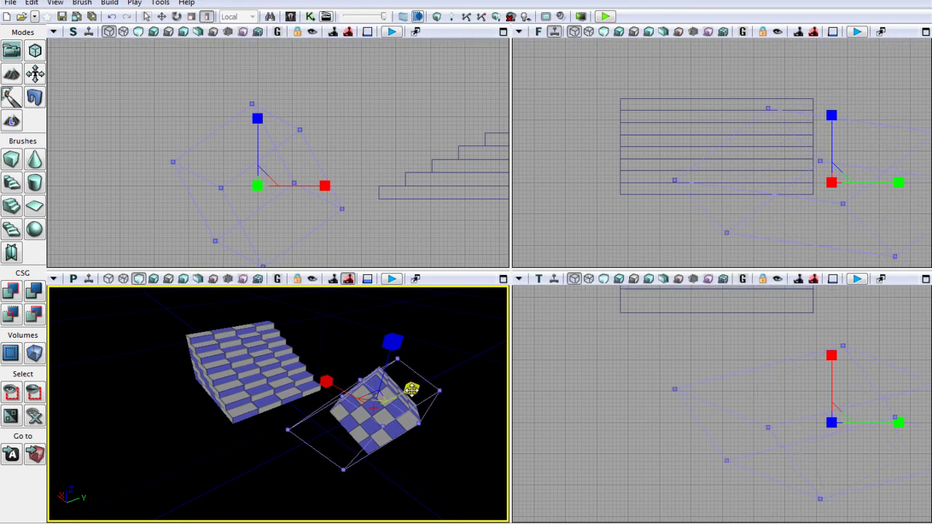
pyautogui.moveTo(410, 388)
pyautogui.mouseDown()
pyautogui.moveTo(240, 505)
pyautogui.moveTo(369, 424)
pyautogui.moveTo(538, 360)
pyautogui.mouseUp()
pyautogui.moveTo(388, 352)
pyautogui.mouseDown()
pyautogui.moveTo(396, 303)
pyautogui.moveTo(382, 361)
pyautogui.mouseUp()
pyautogui.click(437, 13)
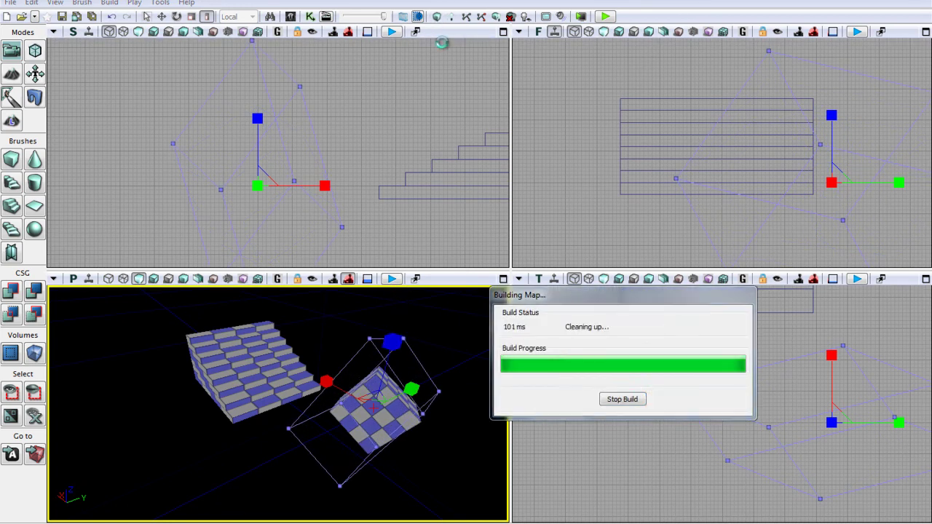
pyautogui.click(725, 277)
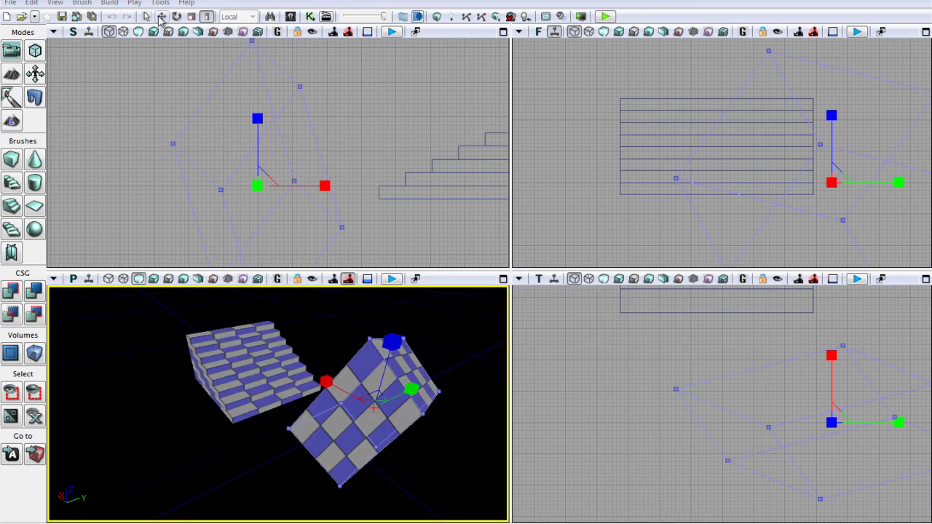
# Step: Return to the translate mode, deselect the stretched cube brush and view both brushes from another side
pyautogui.click(162, 16)
pyautogui.click(389, 300)
pyautogui.moveTo(389, 299)
pyautogui.mouseDown()
pyautogui.moveTo(258, 300)
pyautogui.moveTo(108, 353)
pyautogui.moveTo(108, 377)
pyautogui.moveTo(52, 323)
pyautogui.moveTo(56, 306)
pyautogui.moveTo(75, 316)
pyautogui.moveTo(324, 301)
pyautogui.mouseUp()
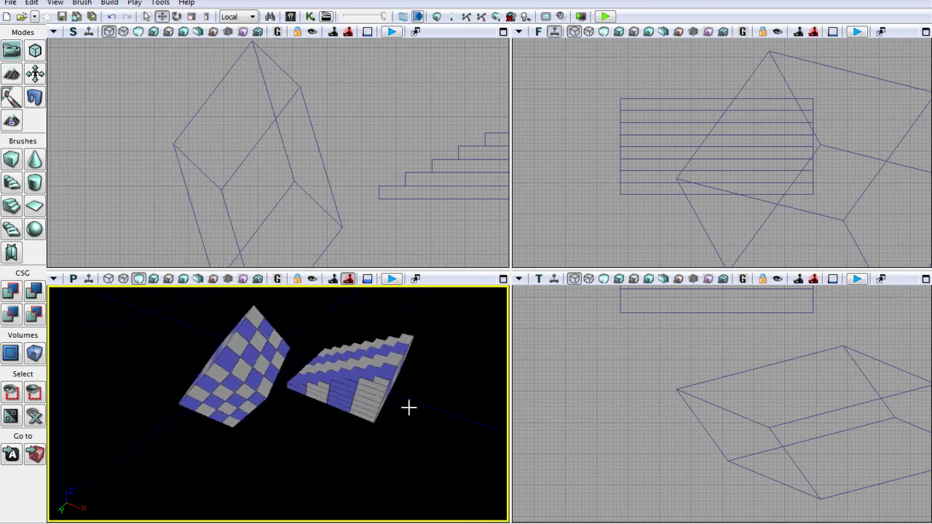